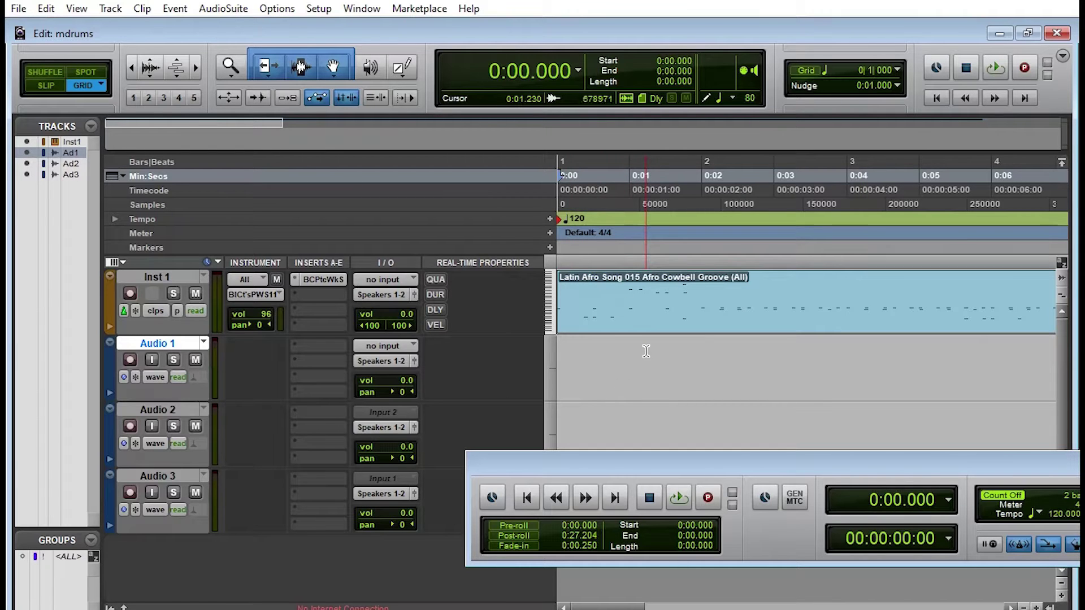
Step: Load Addictive Drums 2 from Inst 1's PatchWork insert, enlarge its window, and open the Kick's Edit page
left_click(165, 279)
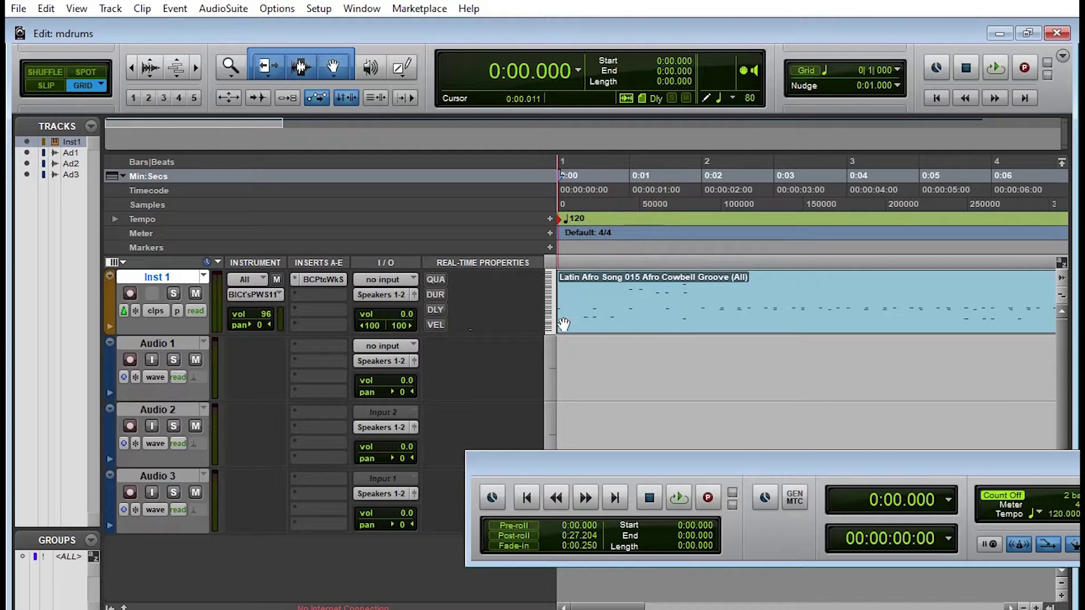
left_click(151, 343)
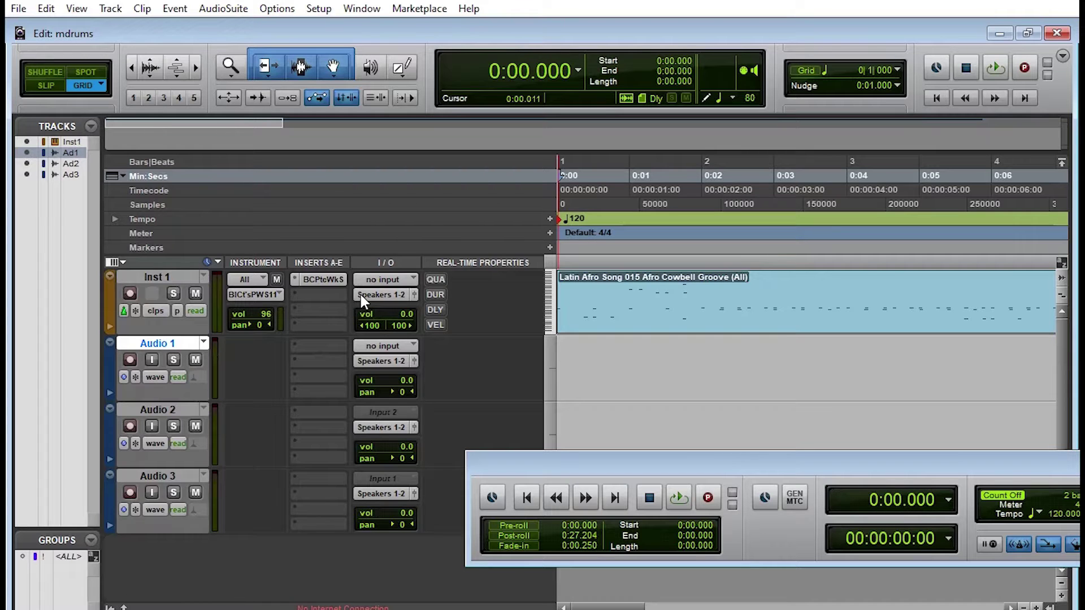
left_click(322, 280)
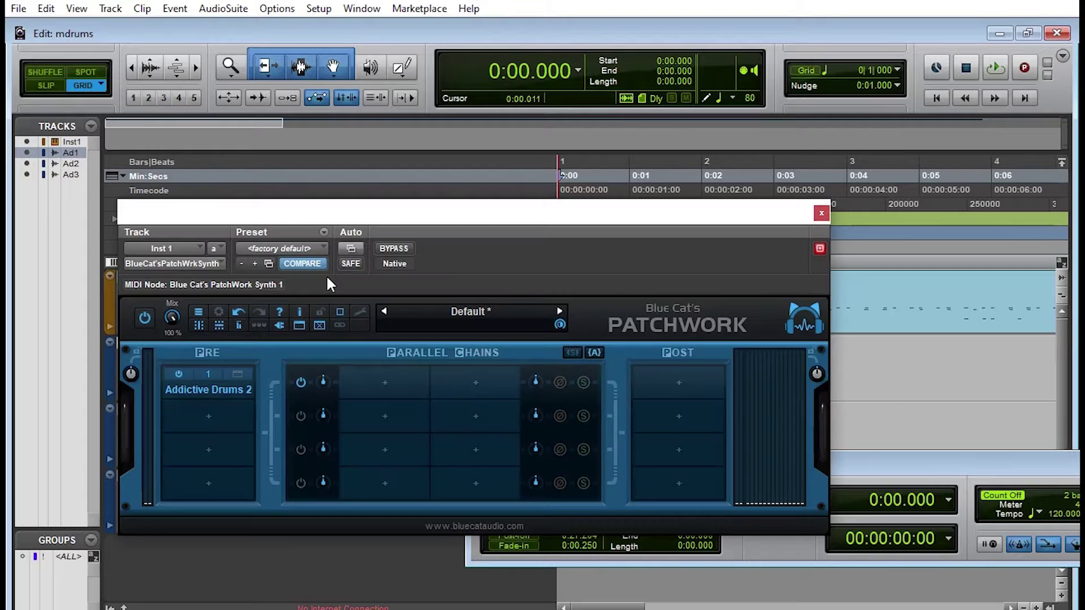
left_click(238, 374)
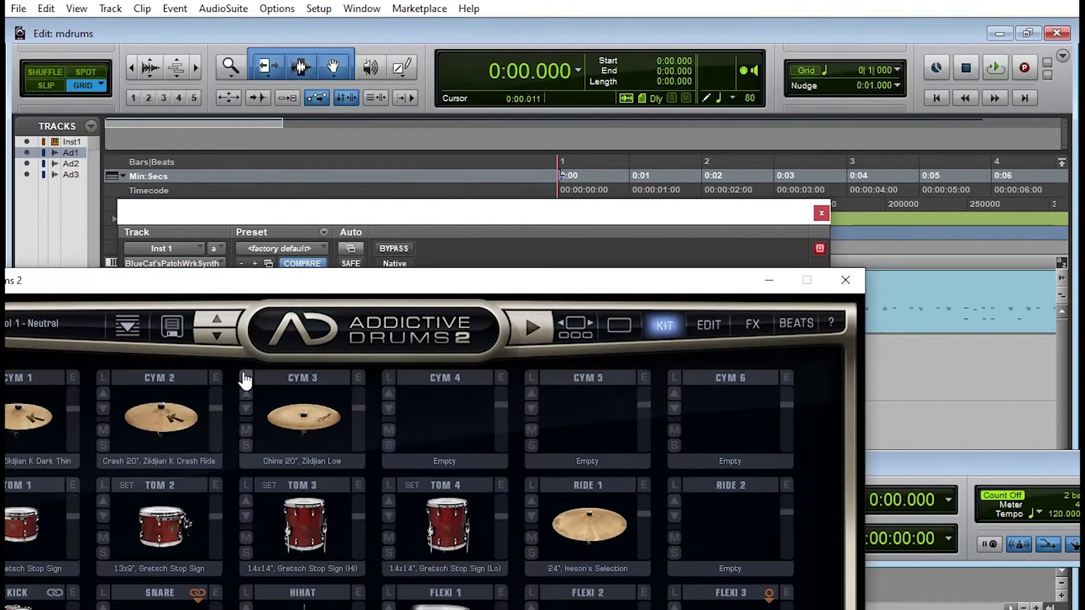
left_click_drag(253, 282, 463, 3)
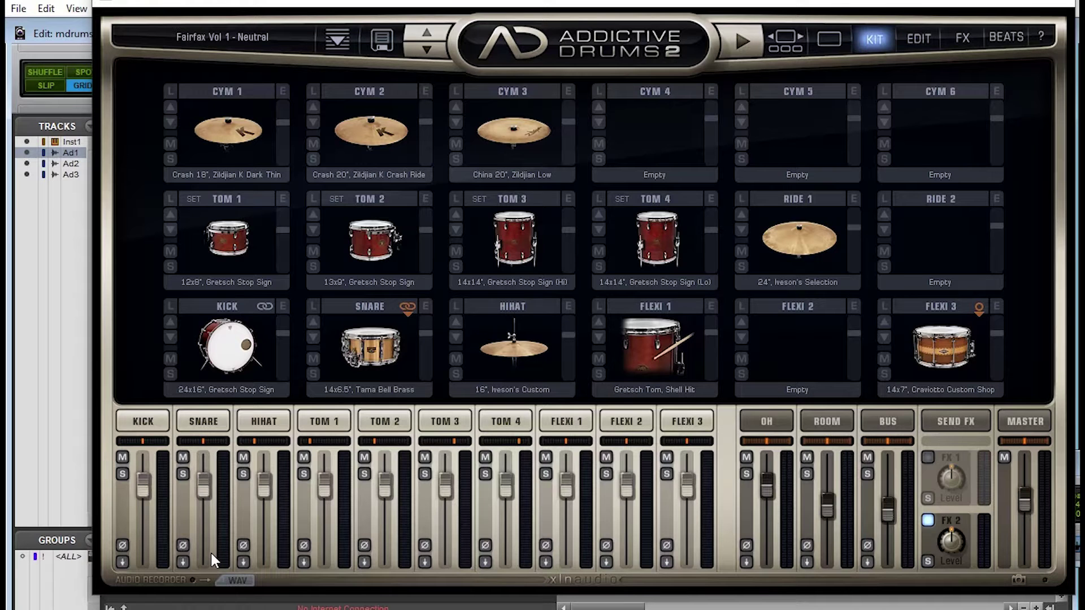
double_click(117, 557)
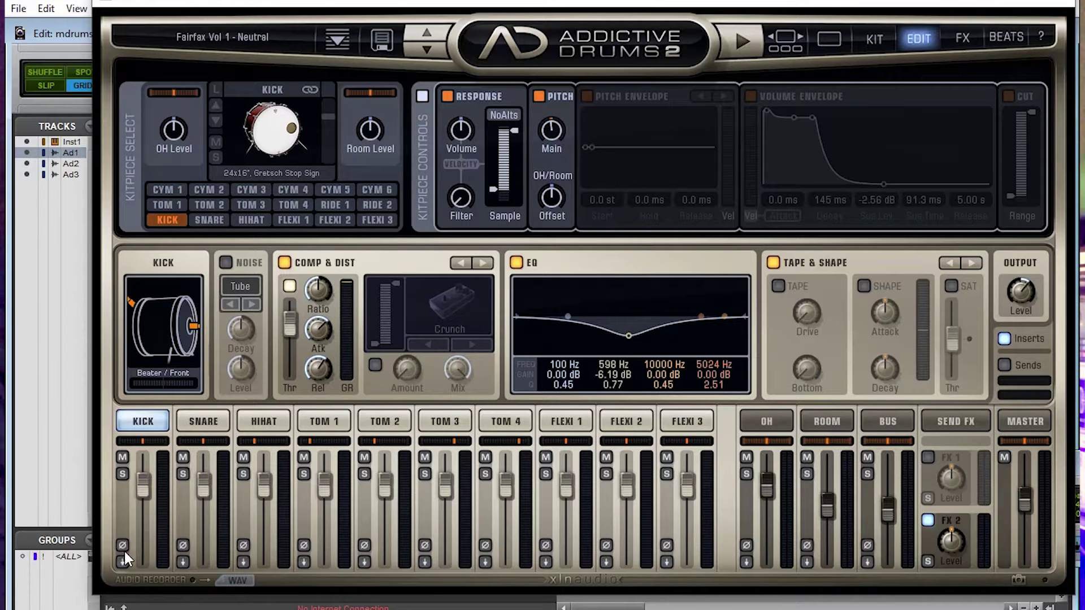
Step: Route the KICK, SNARE and HIHAT channels to '-> Separate out', then close Addictive Drums
left_click(124, 561)
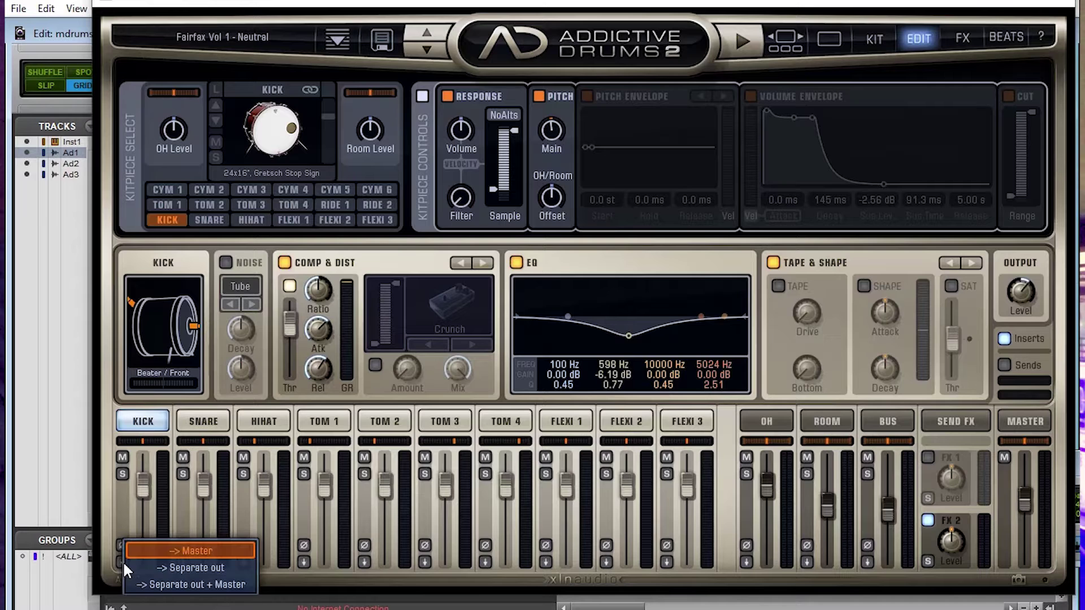
left_click(172, 568)
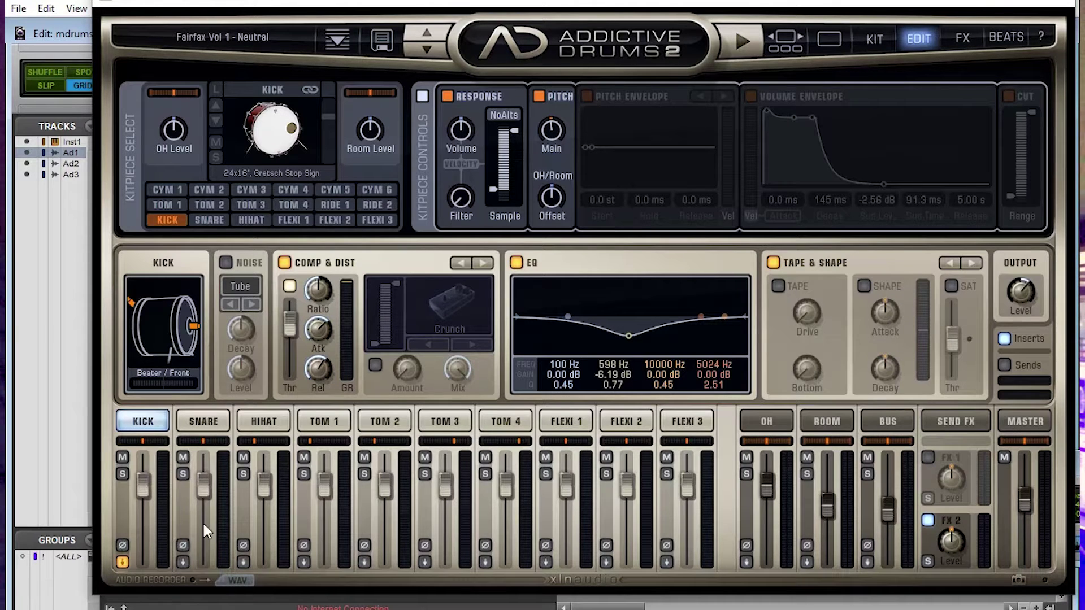
left_click(184, 561)
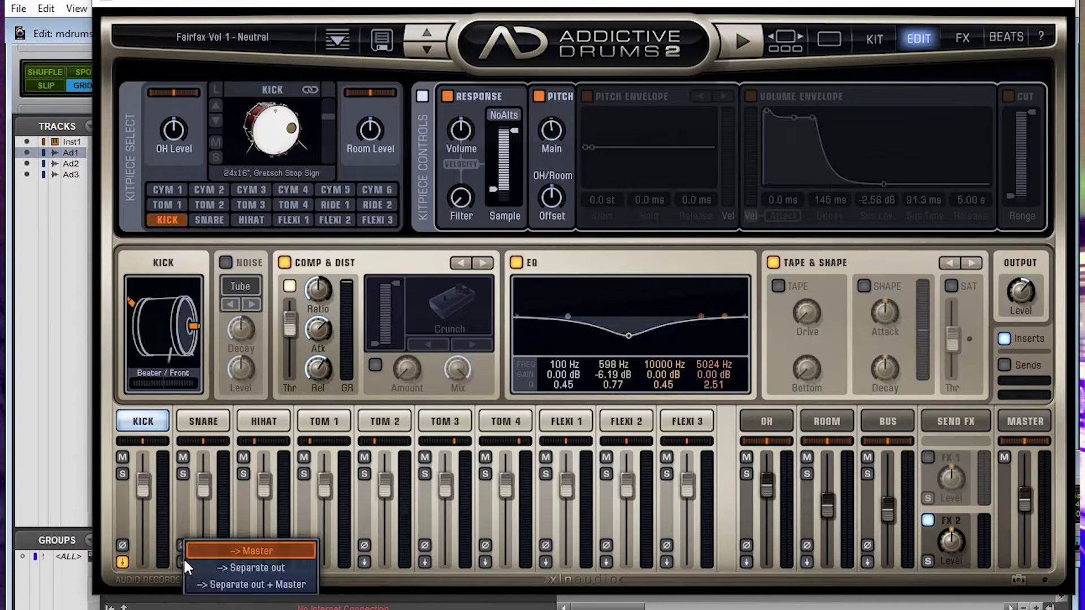
left_click(222, 562)
left_click(263, 421)
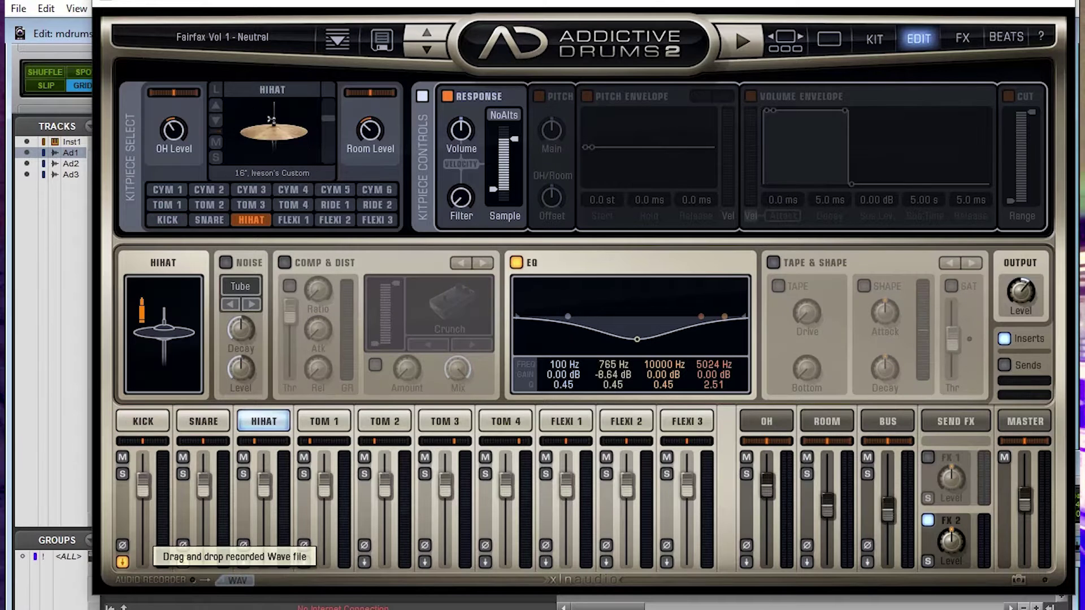
left_click(244, 561)
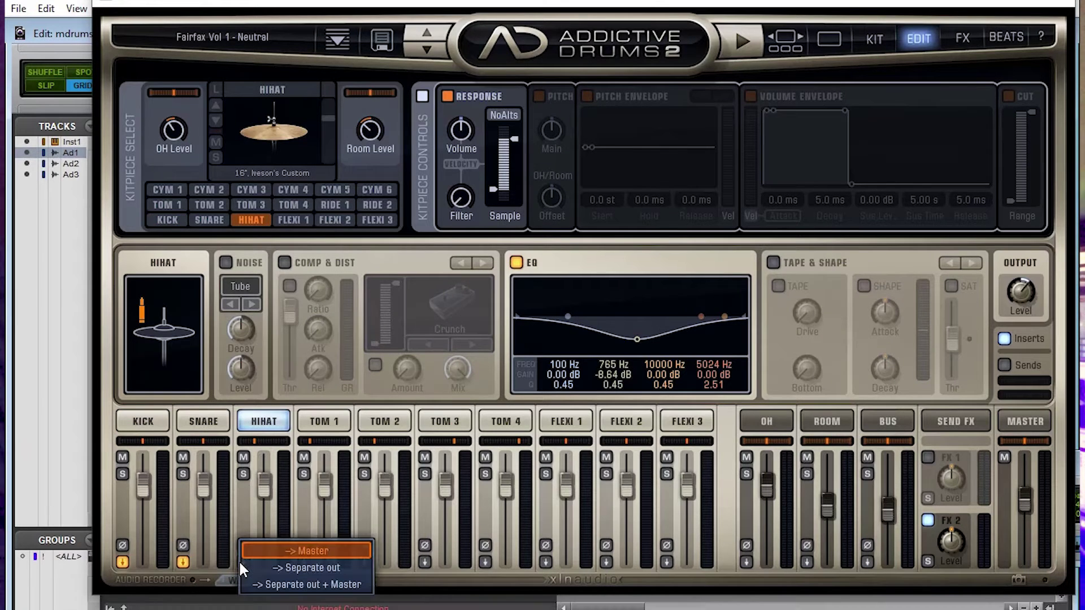
left_click(289, 568)
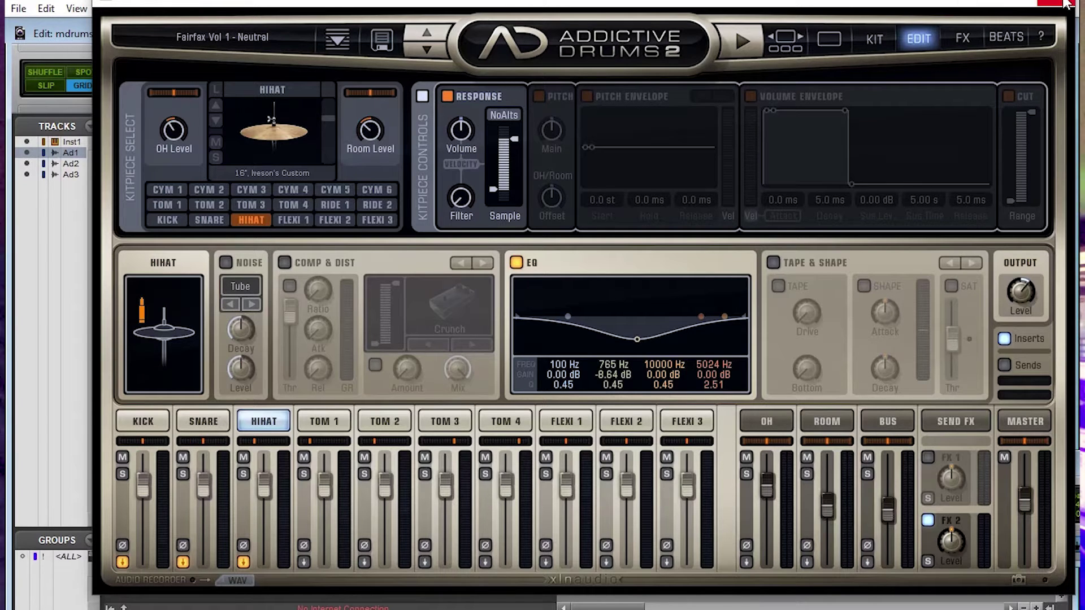
left_click(1065, 3)
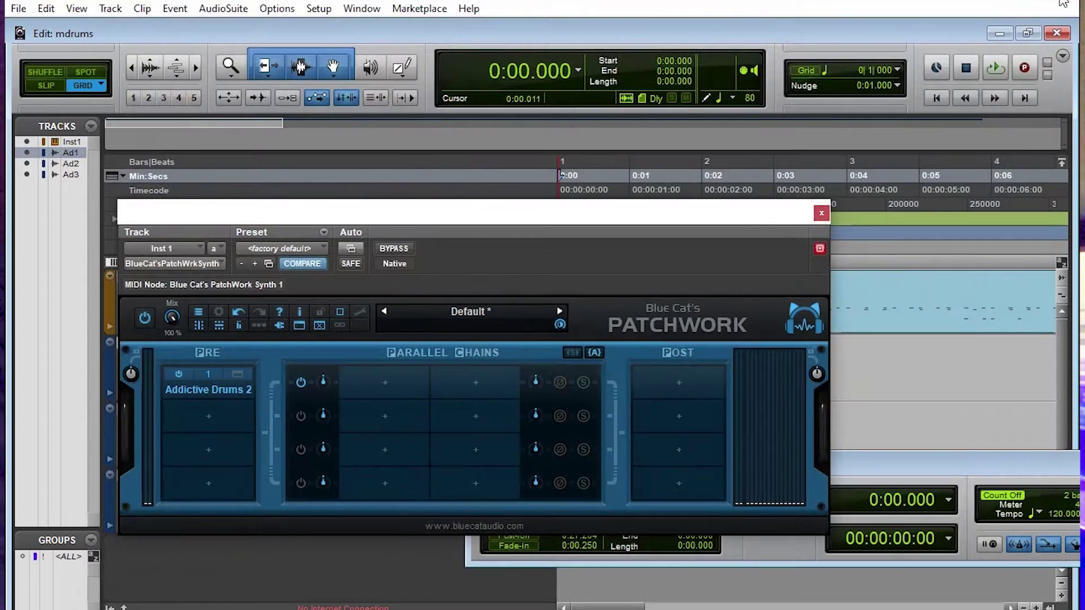
Step: Close the plugin host window and set Audio 1's input to PW Aux 1.Left
left_click(821, 213)
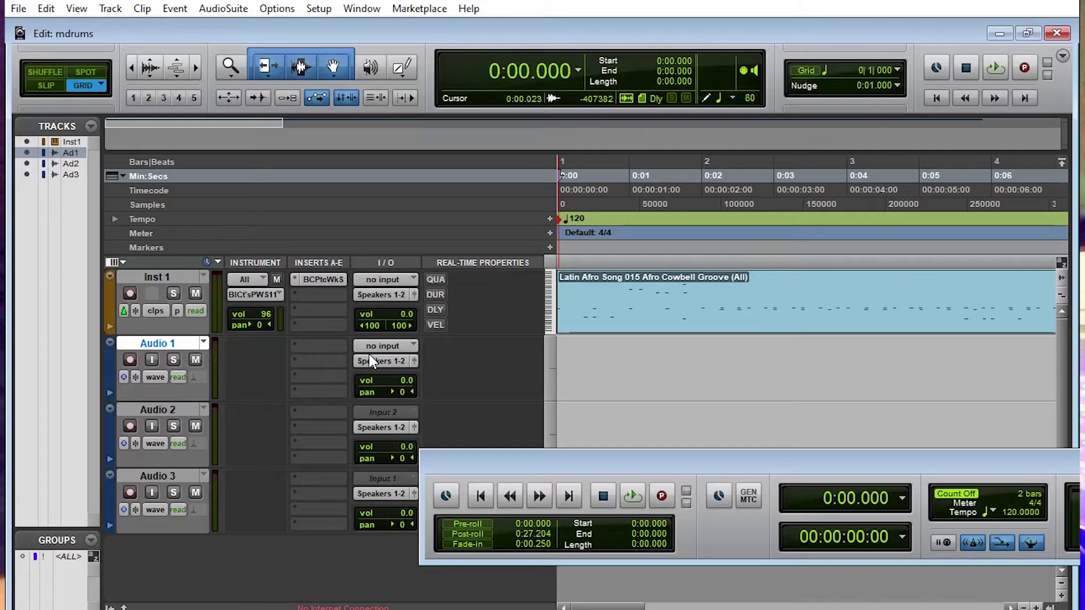
left_click(393, 344)
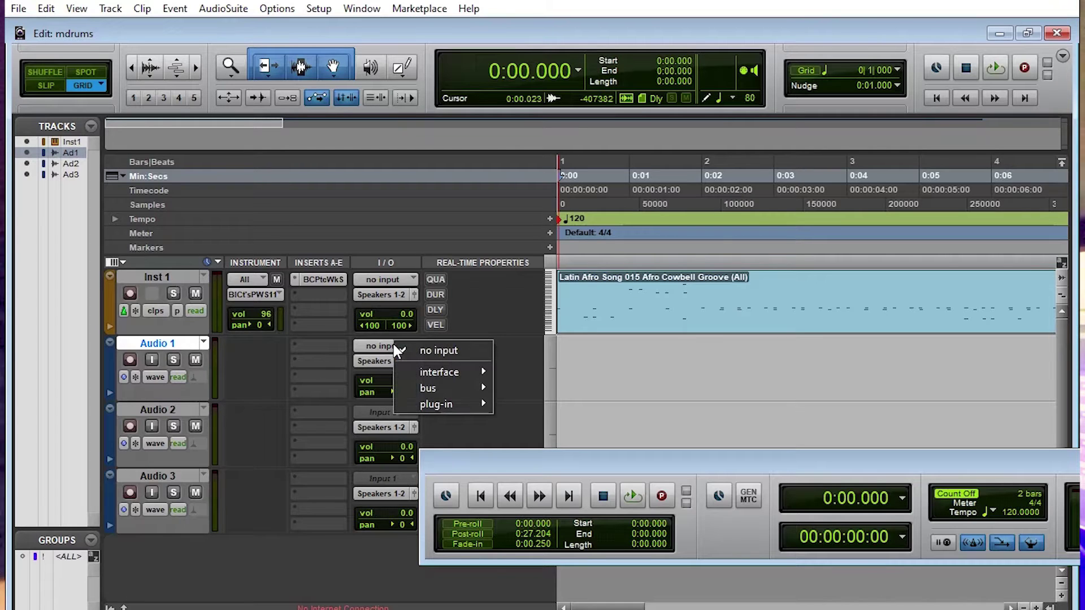
mouse_move(461, 409)
mouse_move(595, 406)
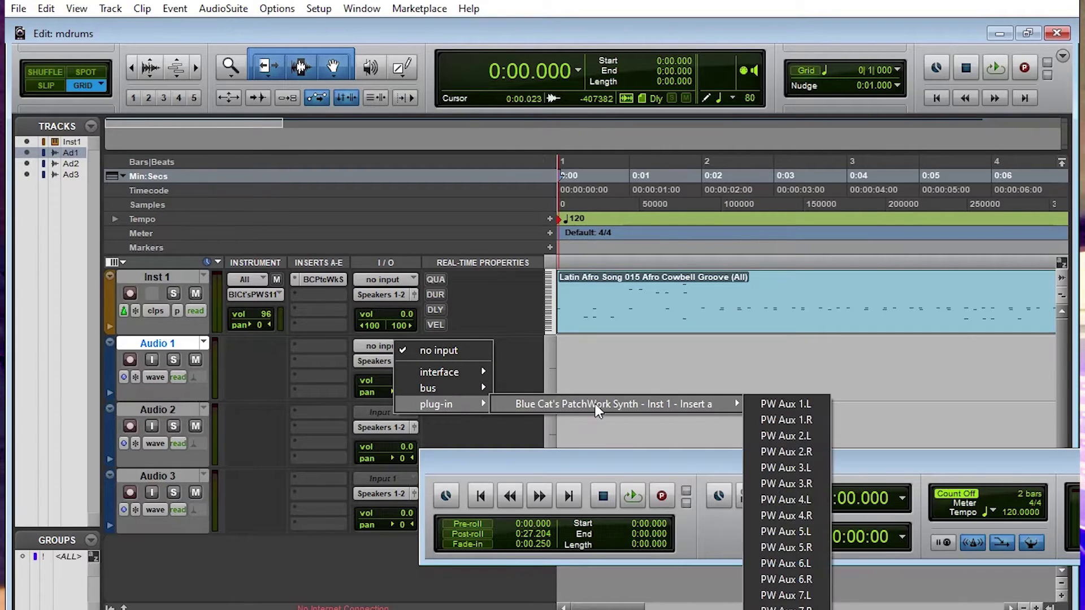
left_click(781, 403)
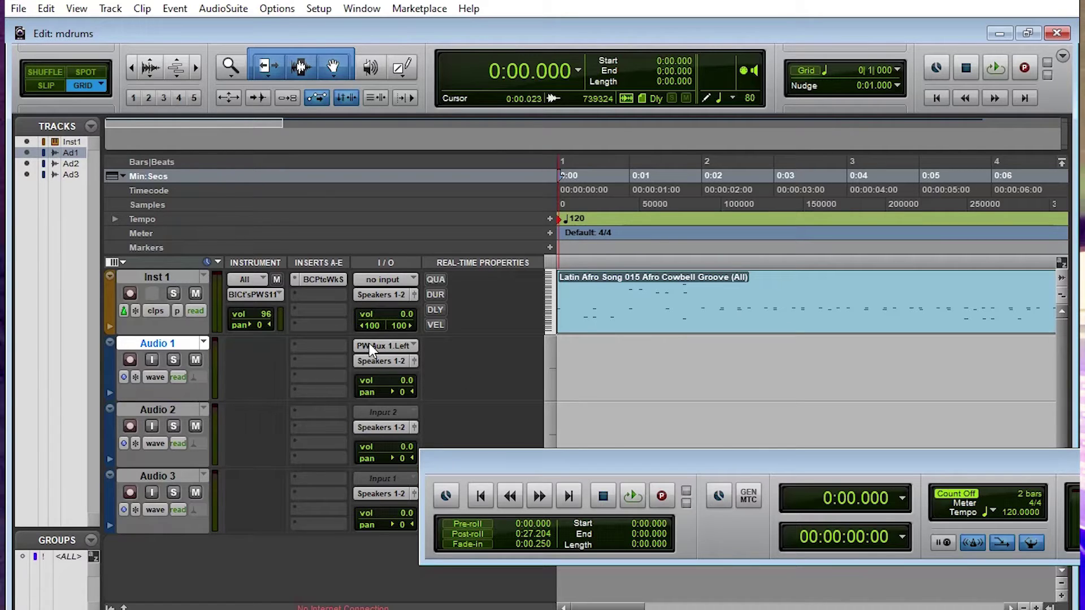
Step: Set Audio 2's input to PWAux1.Right
left_click(169, 406)
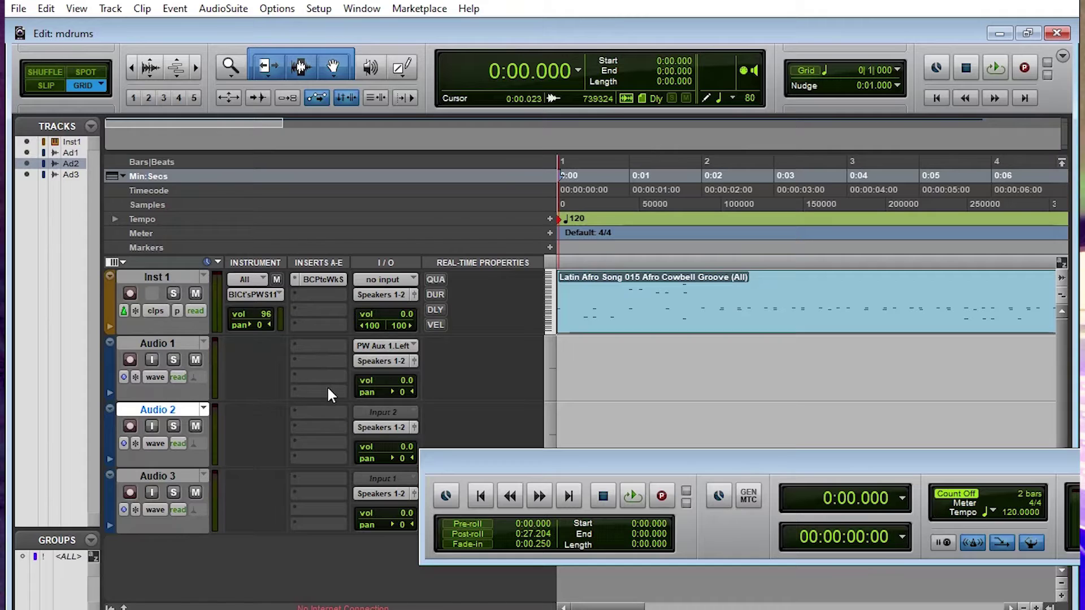
left_click(386, 411)
mouse_move(442, 470)
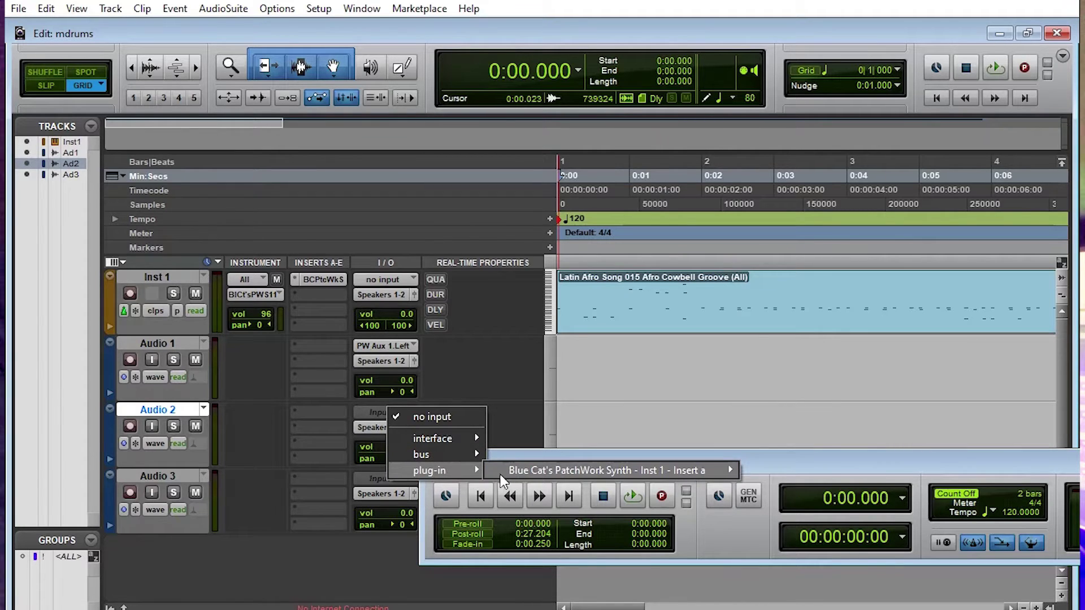
mouse_move(544, 471)
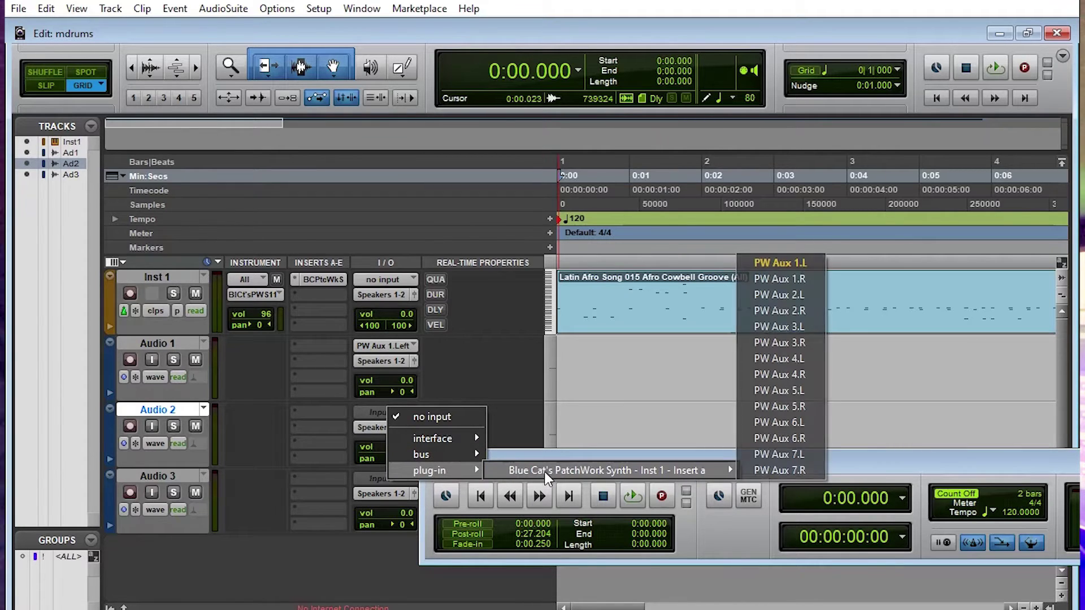
left_click(778, 280)
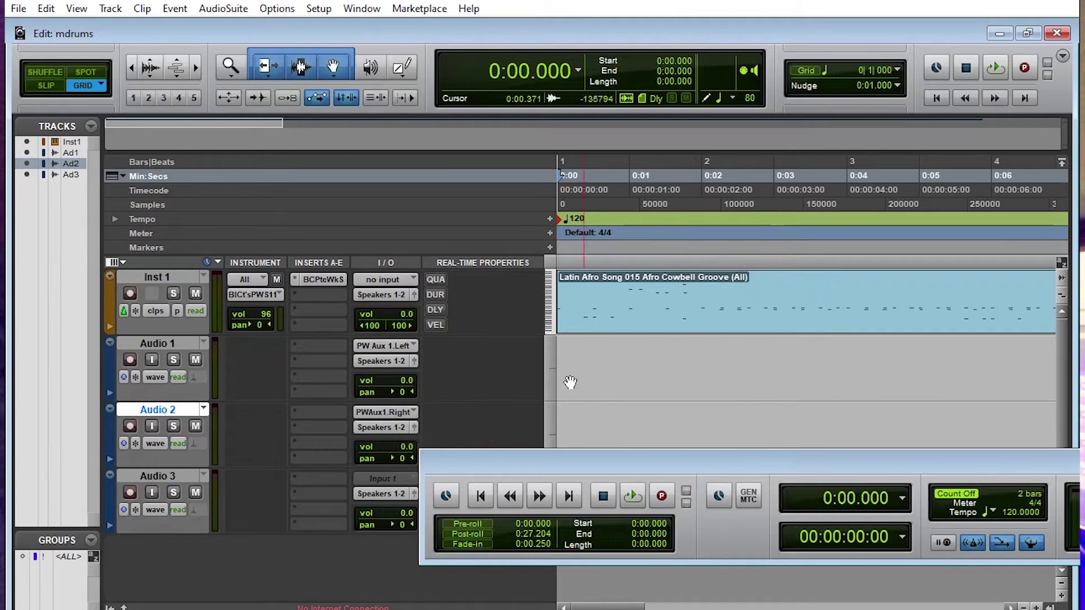
Step: Set Audio 3's input to PW Aux 2.Left and move the Transport window aside
left_click(381, 479)
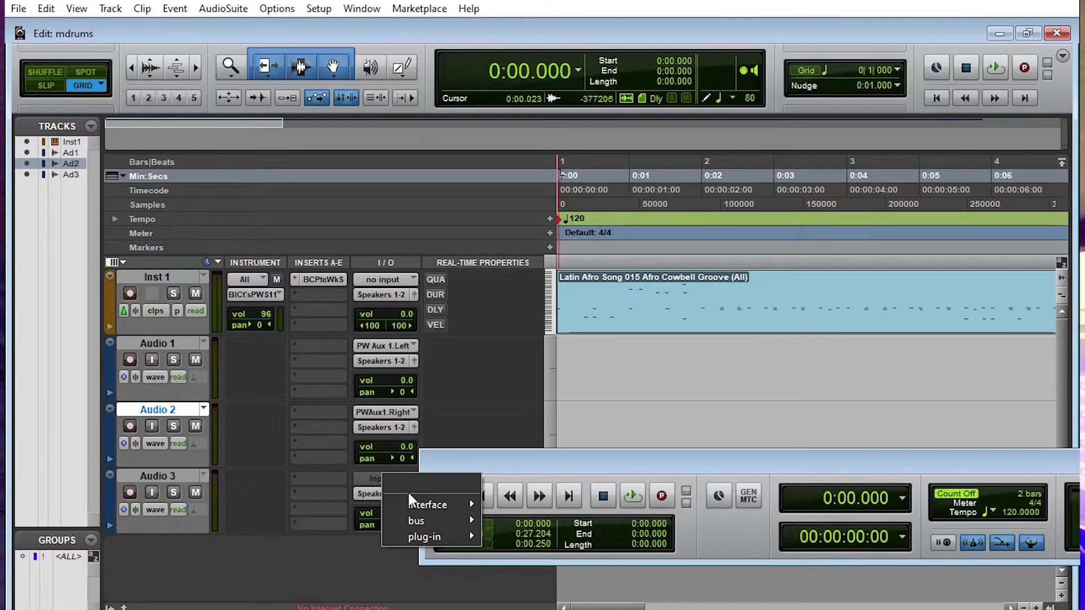
mouse_move(446, 535)
mouse_move(591, 538)
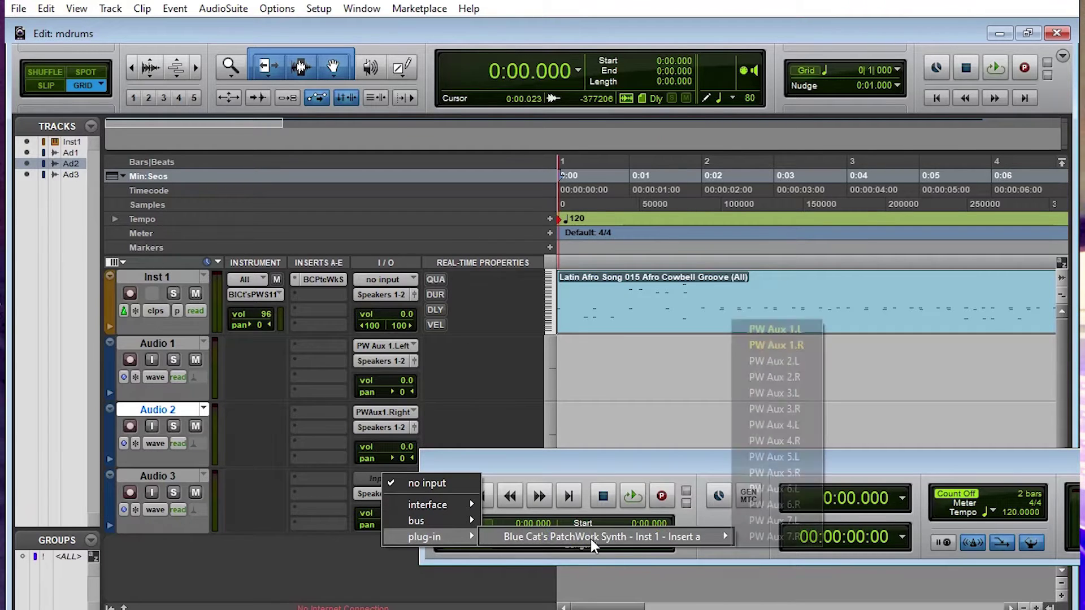
left_click(790, 364)
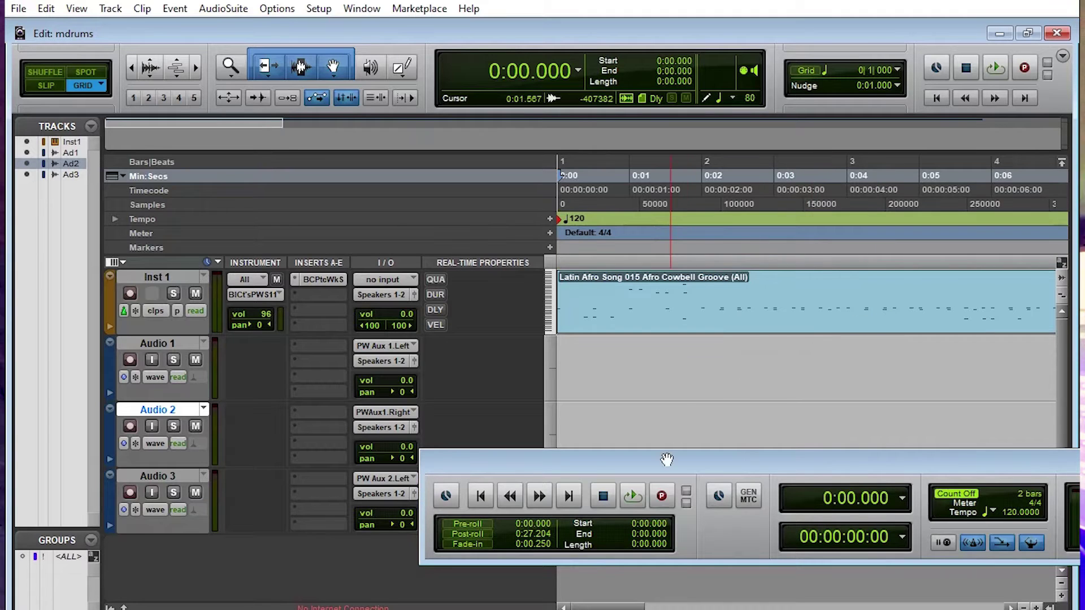
left_click_drag(667, 459, 438, 532)
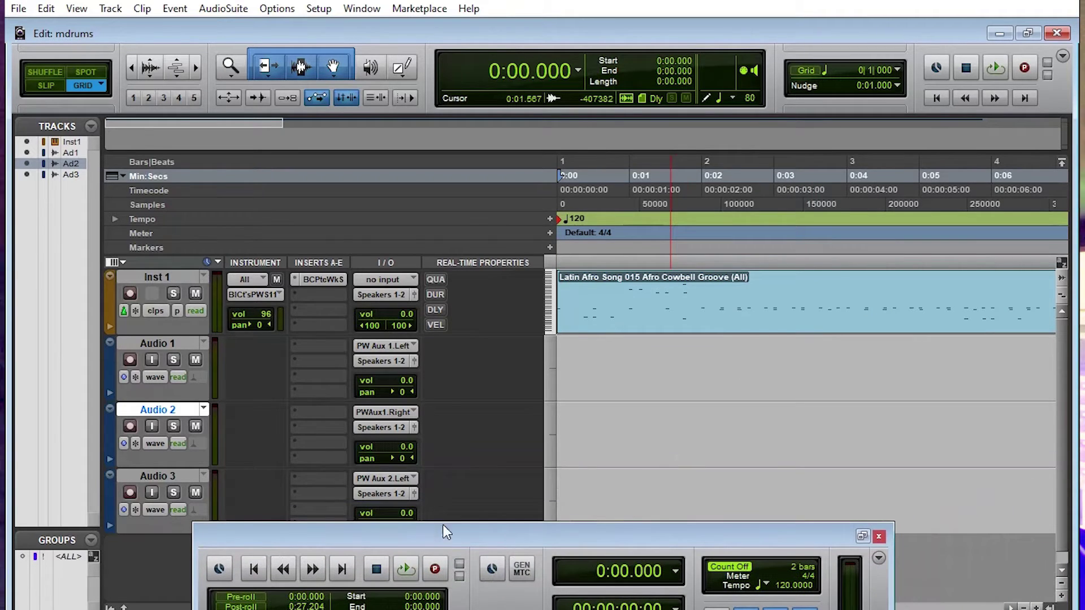
Step: Record-enable Audio 1–3, arm Transport Record, and record about 6.5 seconds of the drum groove
left_click(131, 360)
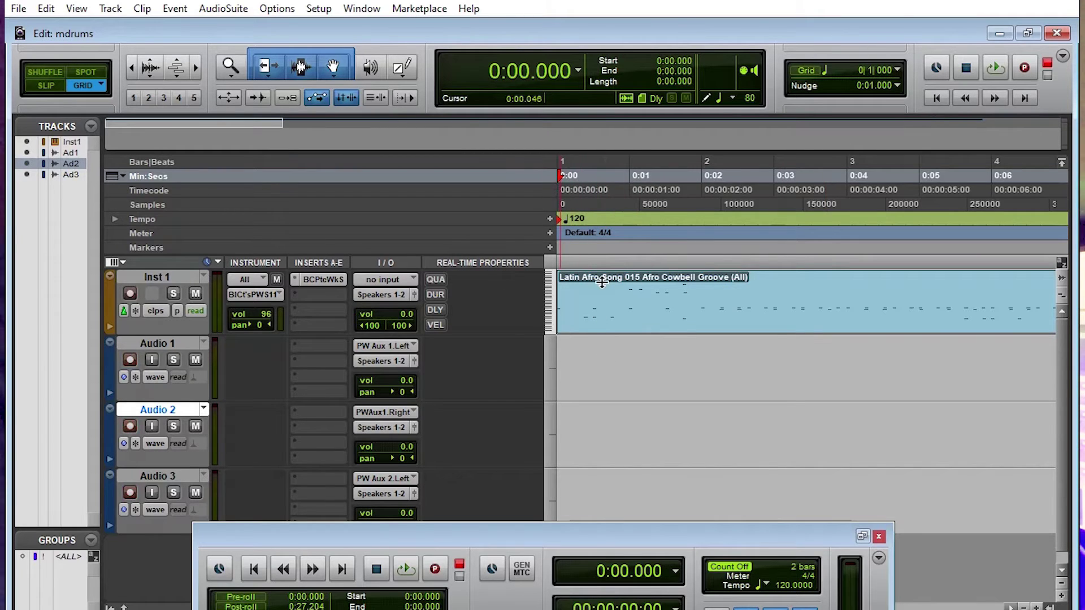
left_click(1027, 66)
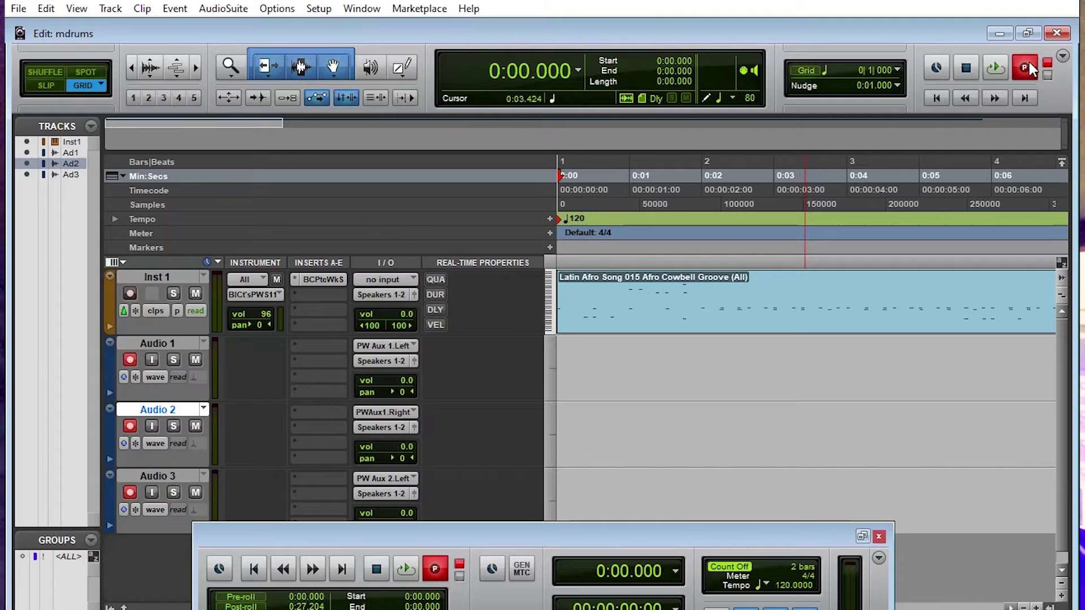
left_click(999, 69)
key("space")
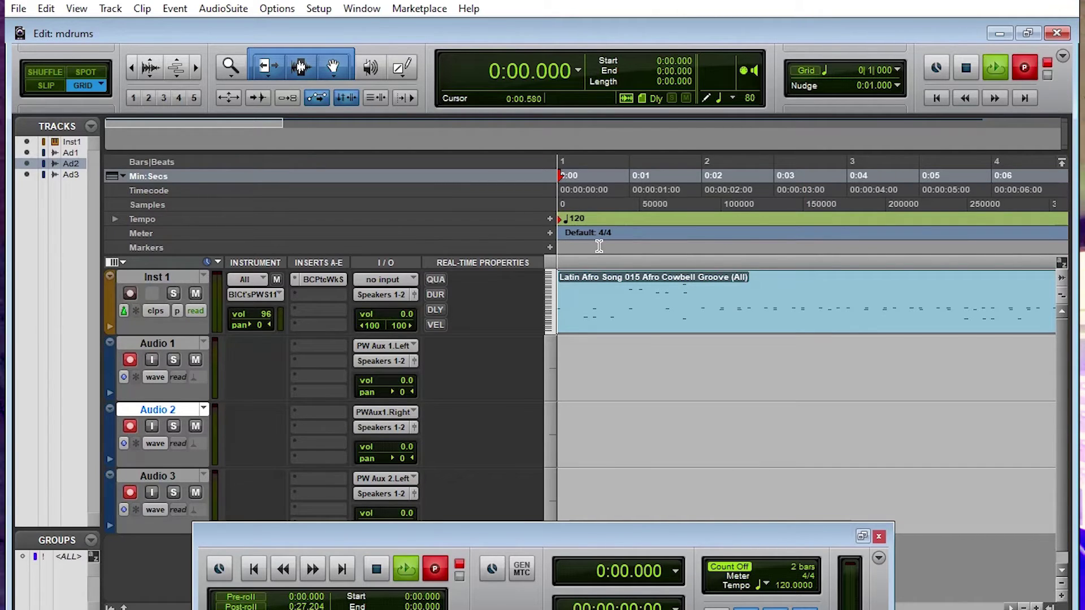
key("space")
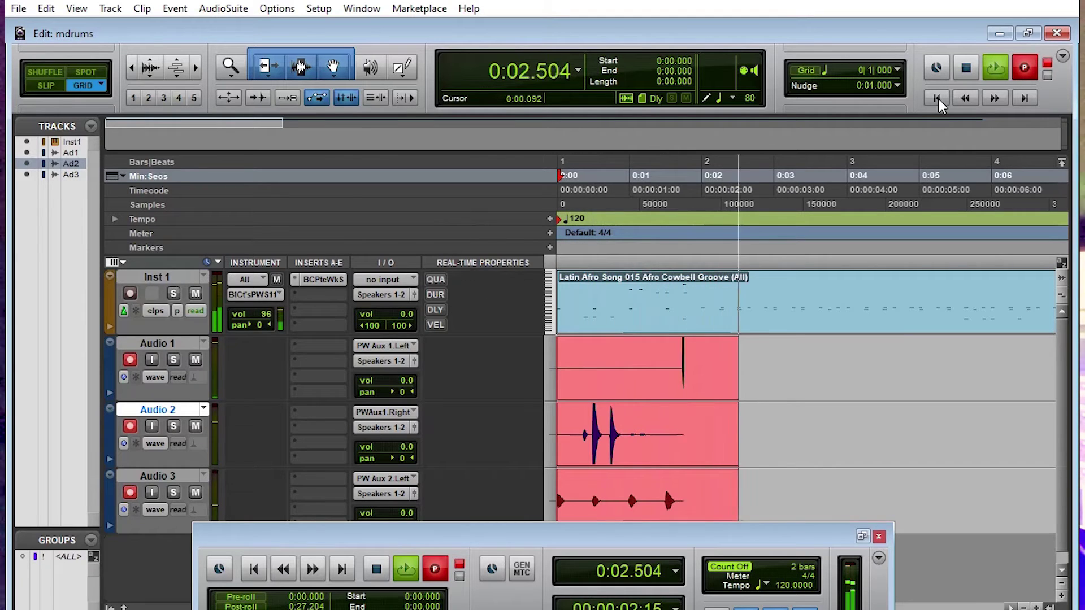
Step: Stop the take to keep clips Audio 1_09, 2_06 and 3_06, then disarm Audio 1–3
left_click(966, 68)
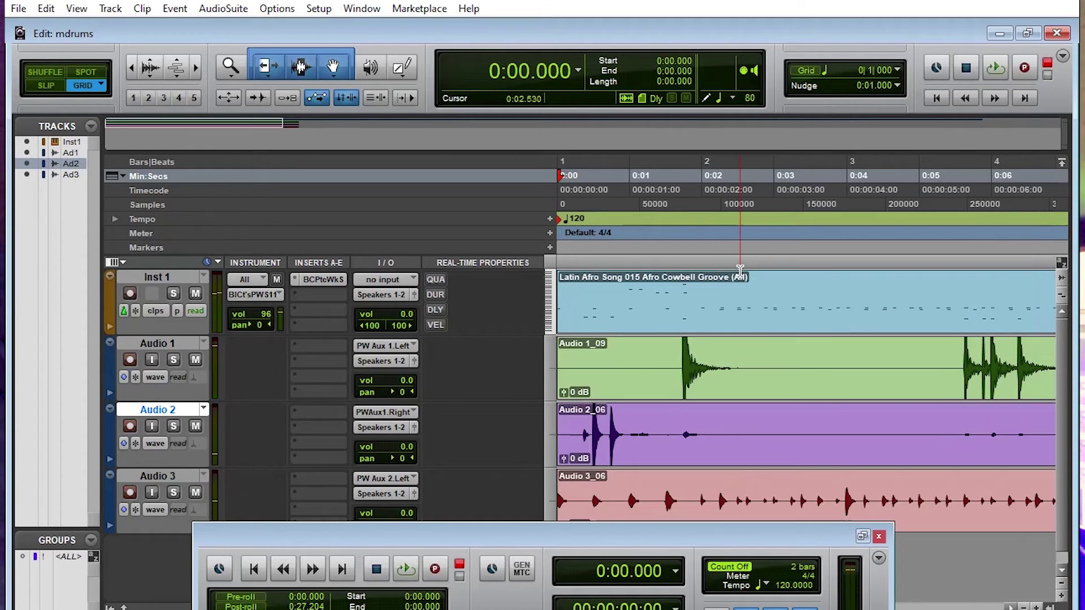
scroll(757, 404, "down", 1)
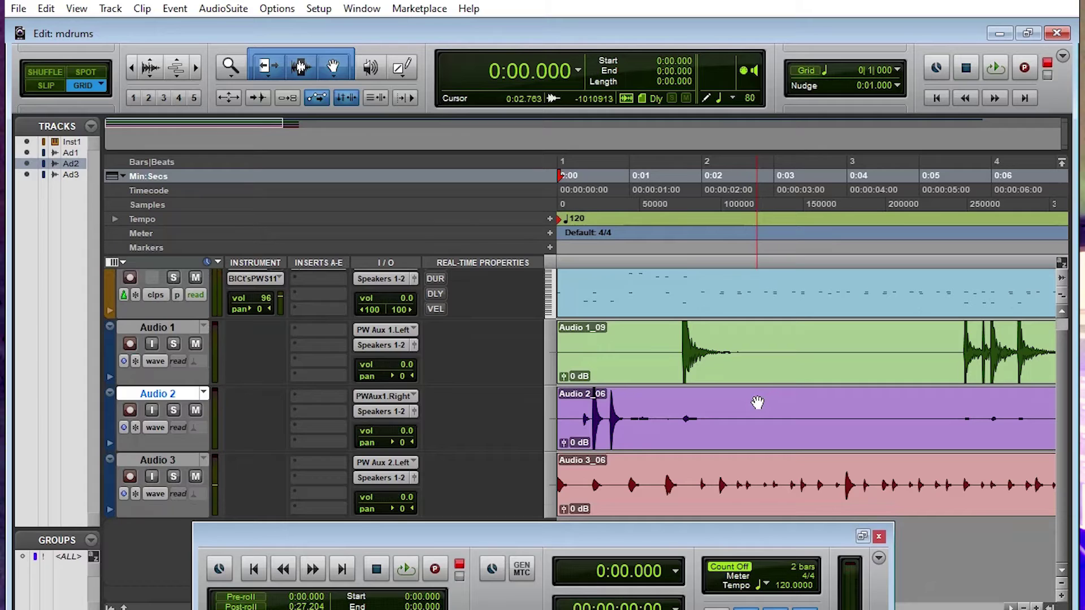
left_click(129, 343)
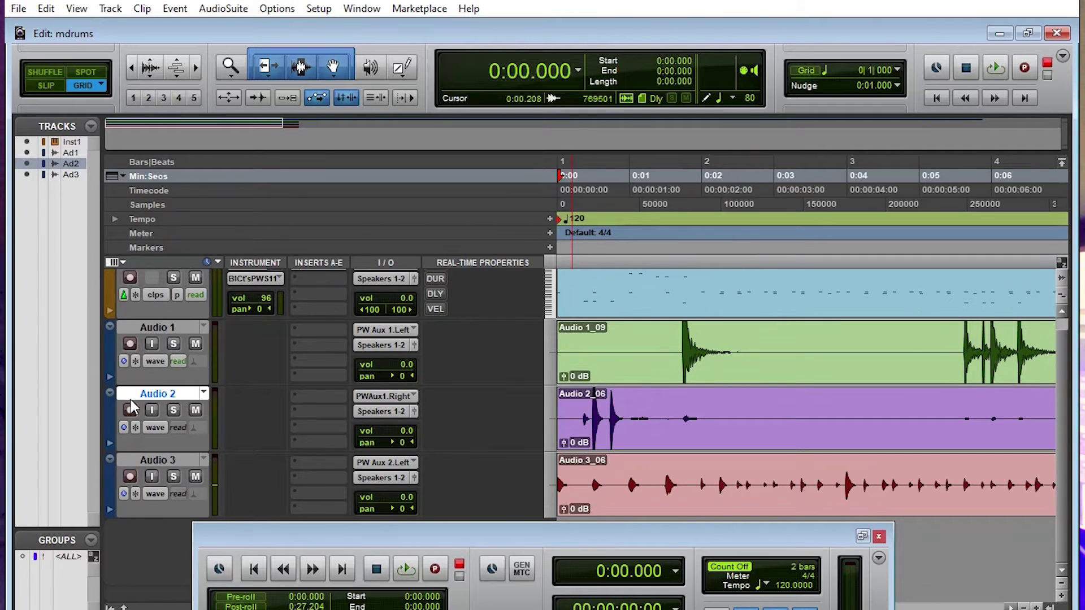
left_click(130, 411)
left_click(130, 477)
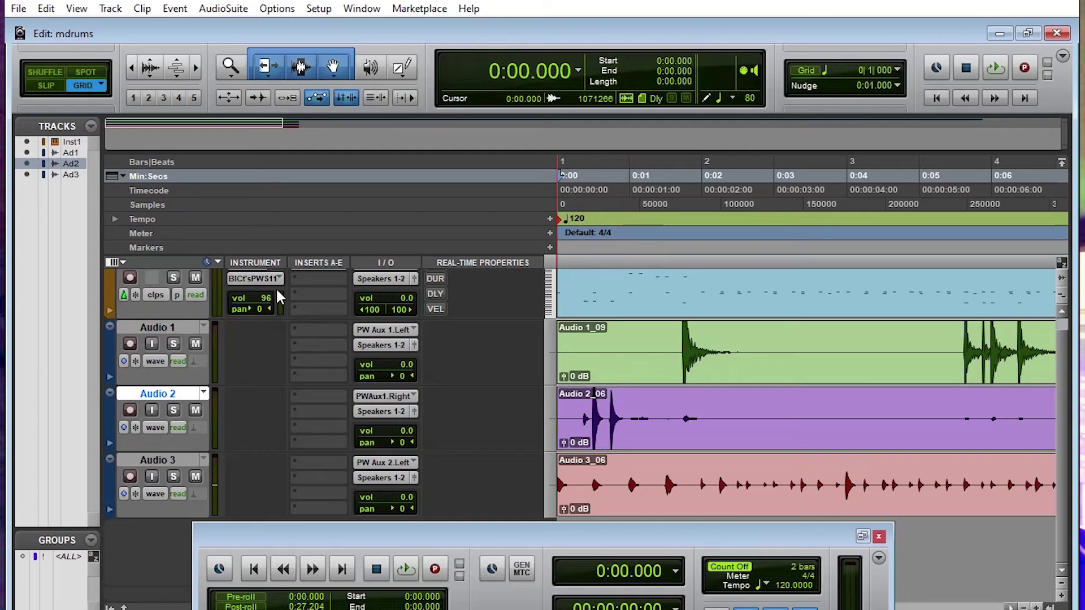
Step: Mute the Inst 1 MIDI track and play back the recorded drums
left_click(195, 278)
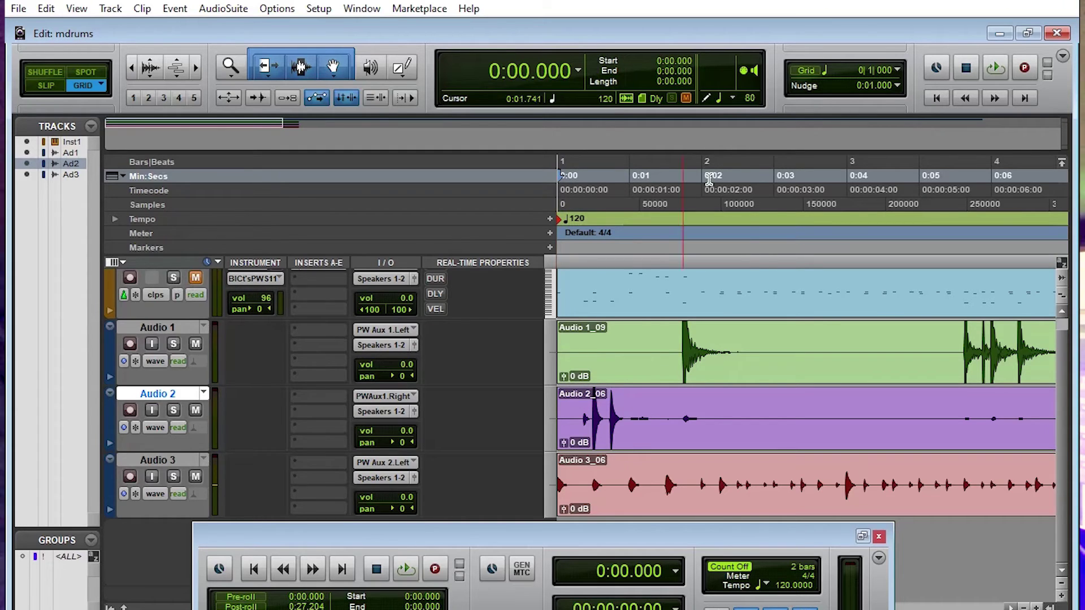
left_click(992, 73)
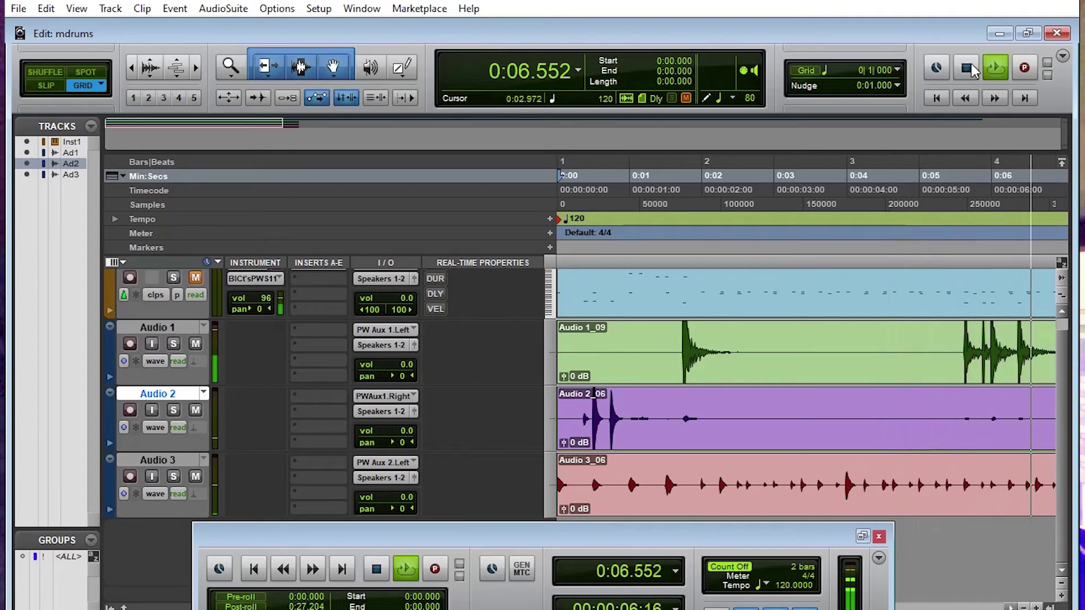
left_click(967, 68)
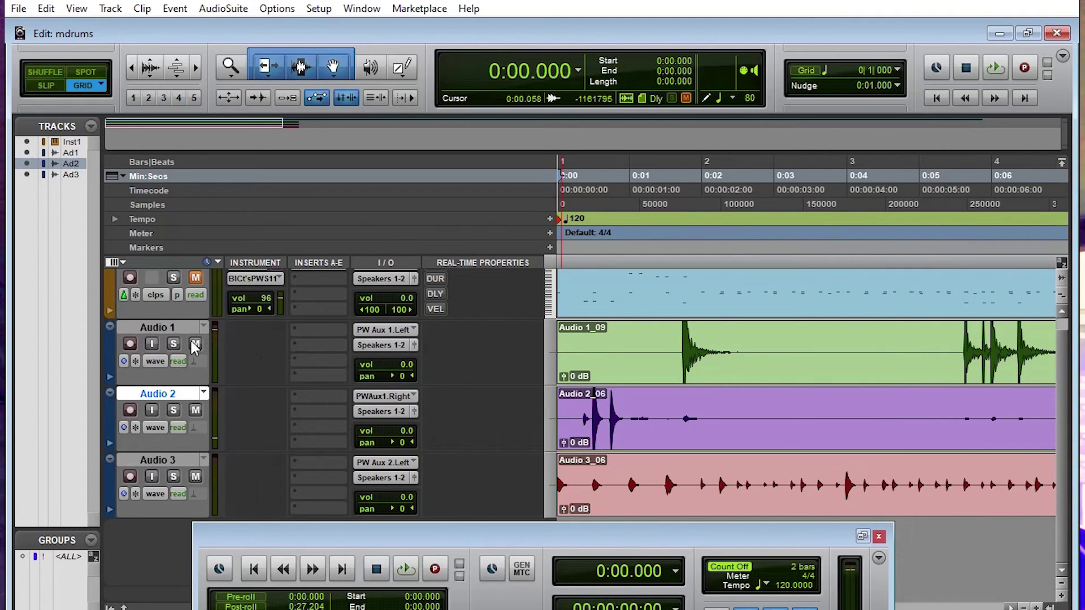
Step: Solo Audio 1 and audition it from 0:01.500, then unsolo it and return to the session start
left_click(174, 344)
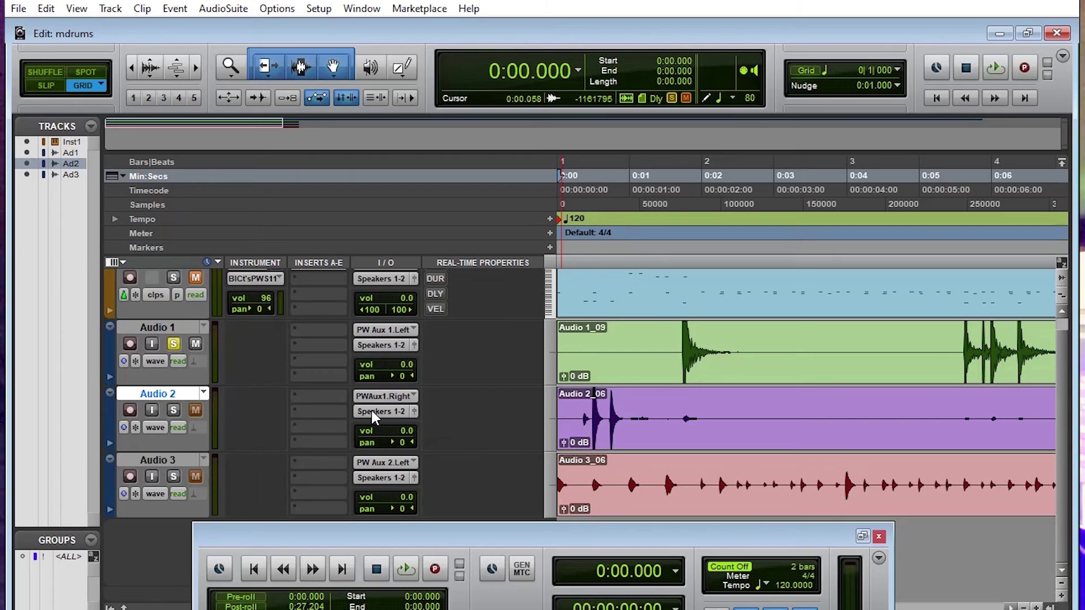
left_click(662, 176)
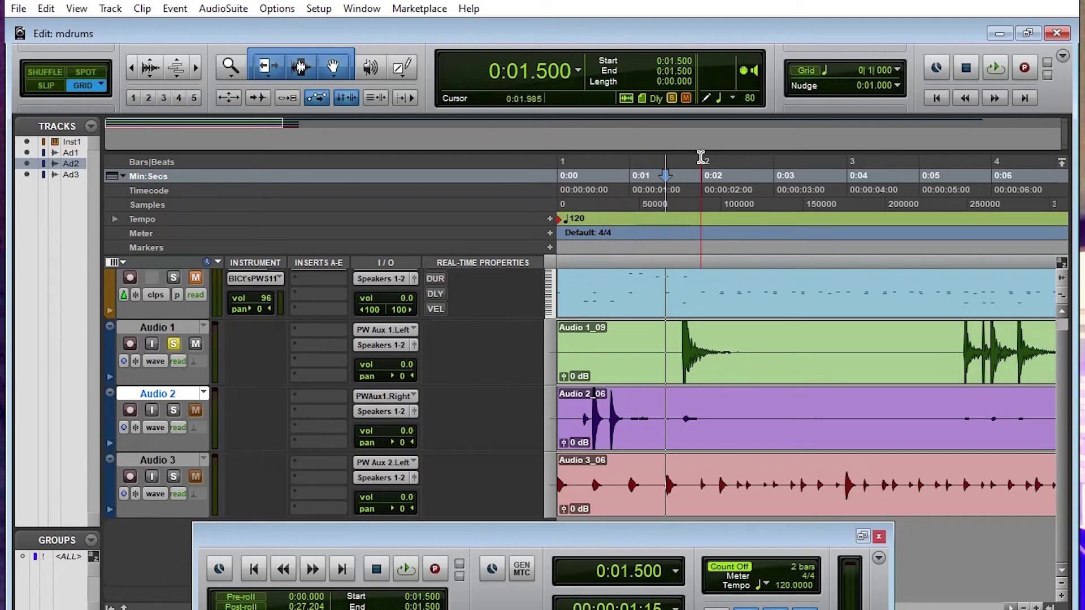
key("space")
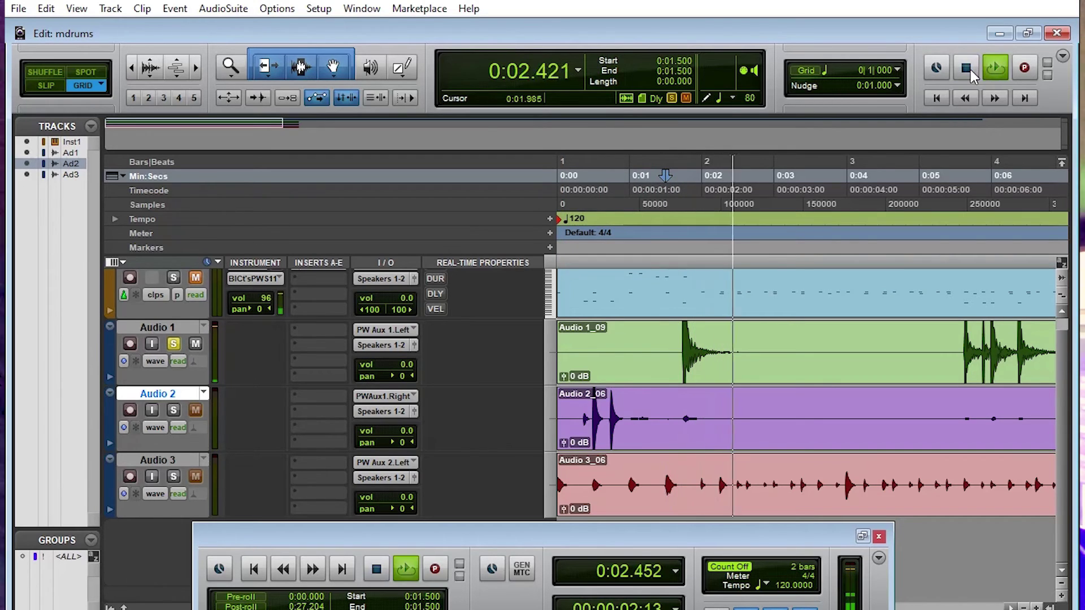
key("space")
left_click(173, 344)
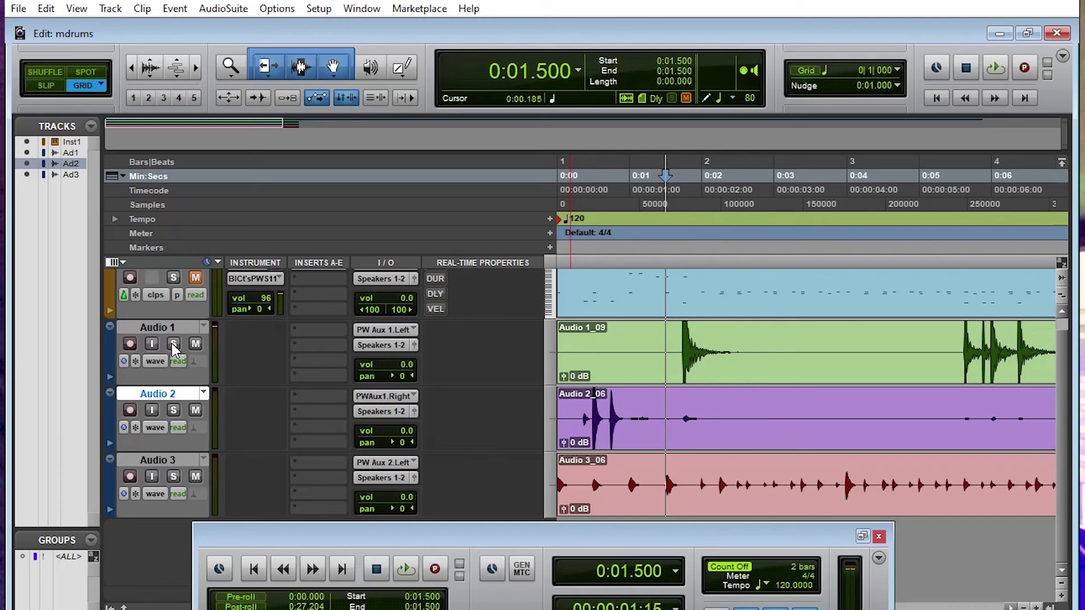
key("Return")
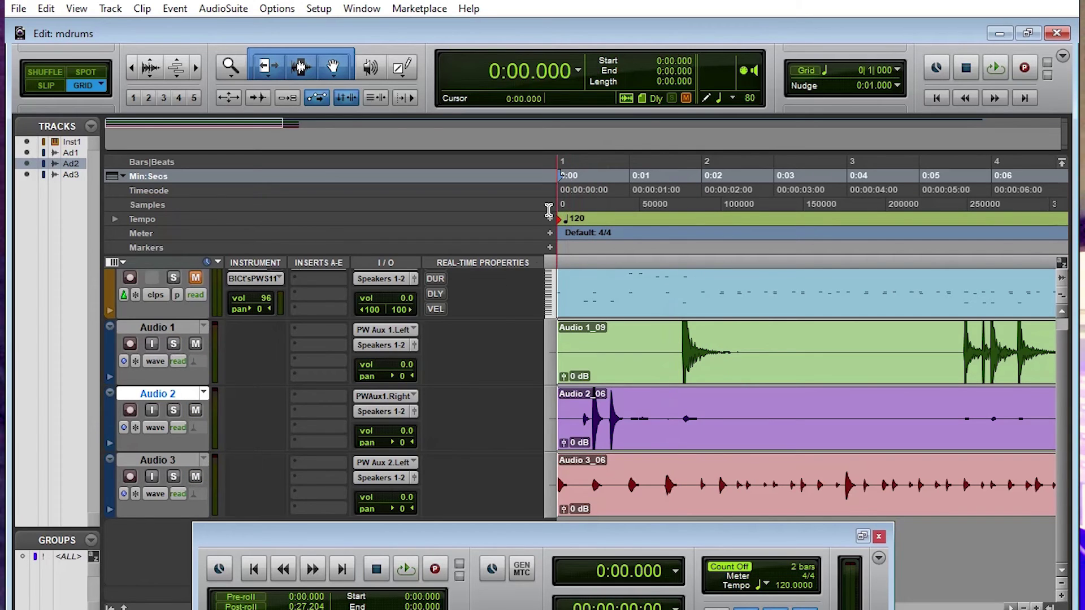
Step: Solo Audio 2, play back its snare take, then clear the solo
left_click(173, 410)
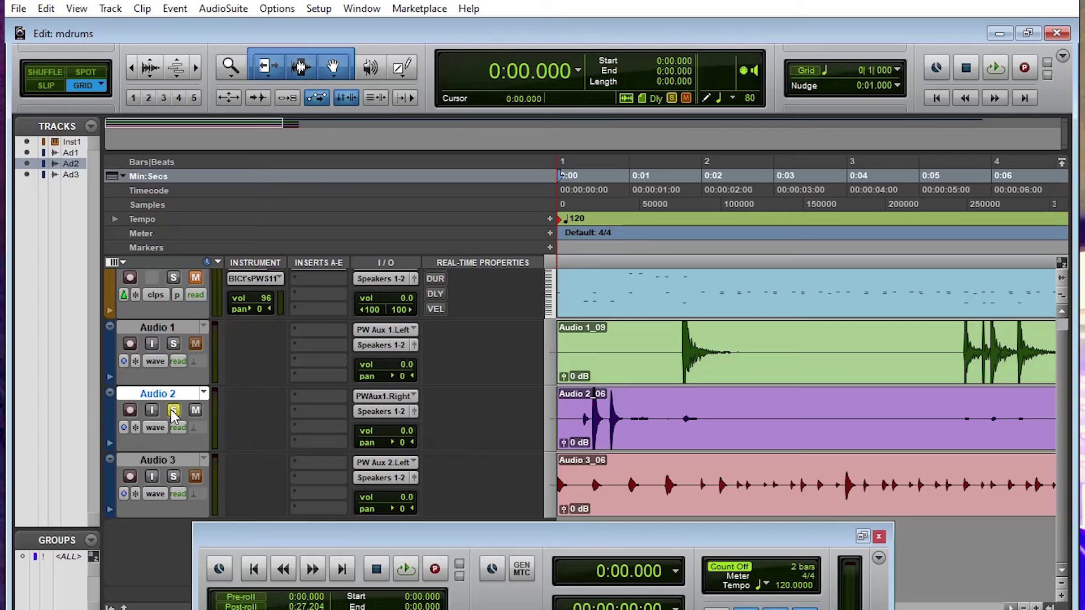
left_click(173, 411)
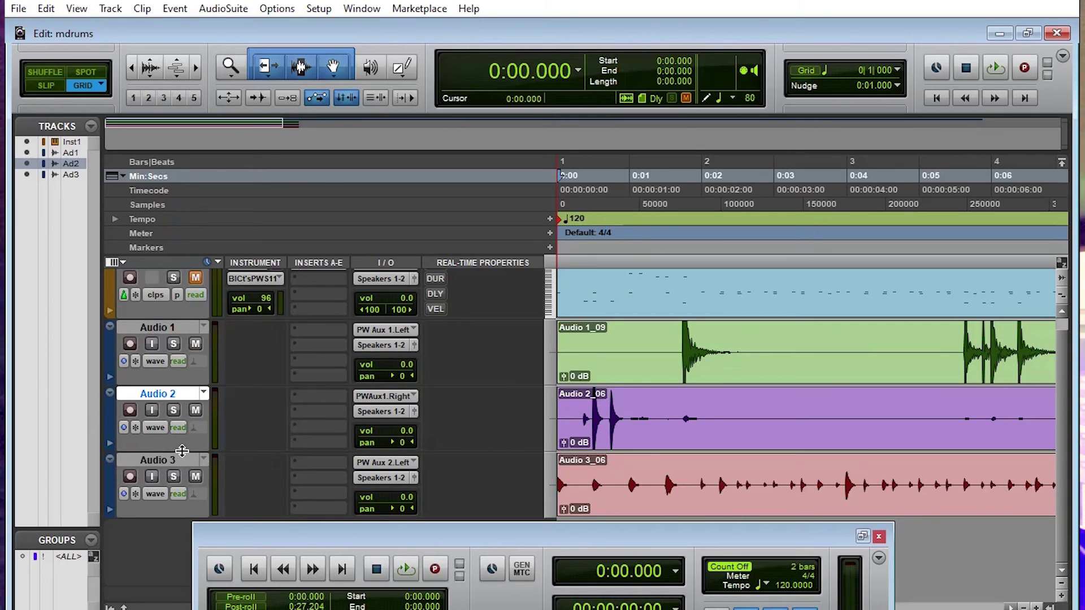
left_click(173, 411)
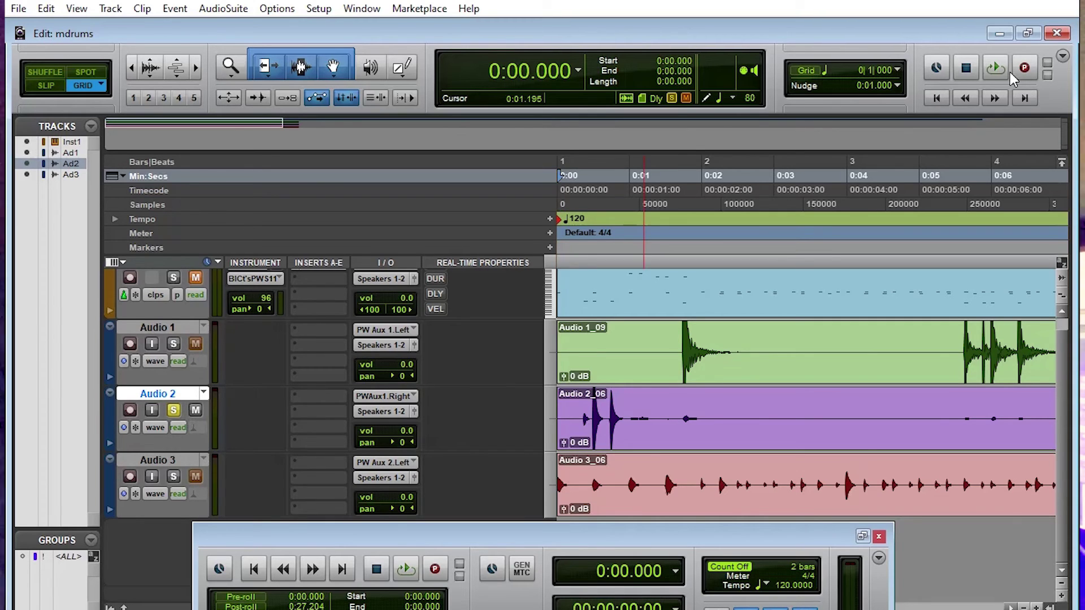
left_click(994, 69)
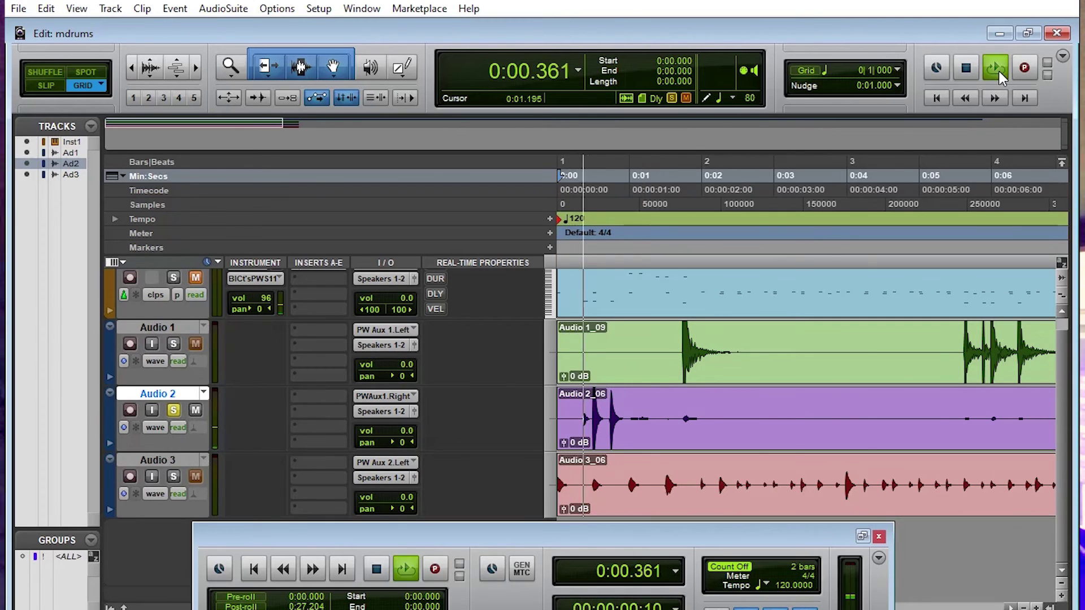
left_click(969, 68)
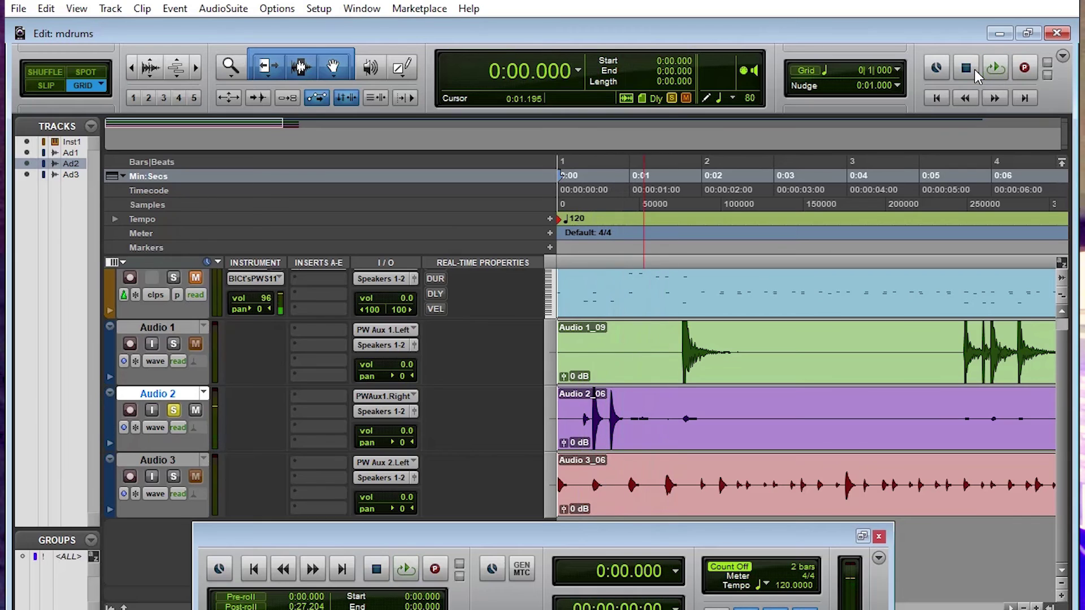
left_click(174, 410)
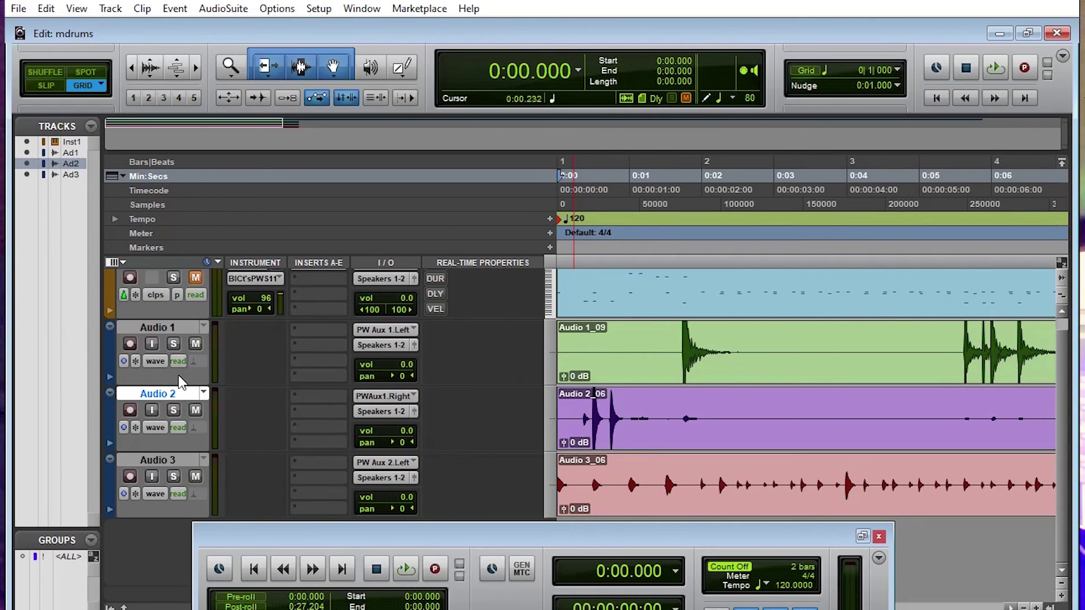